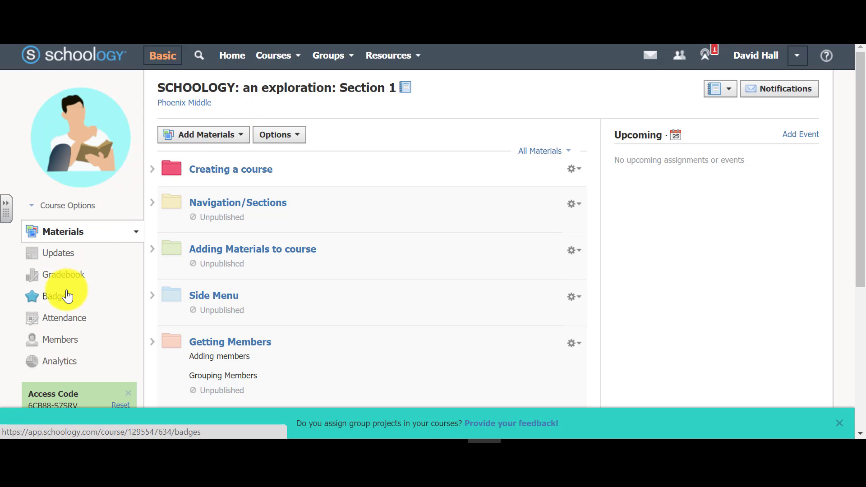
- Open the course Gradebook and filter it to the grading period SCHOOLOGY: an exploration 2017-18
click(70, 279)
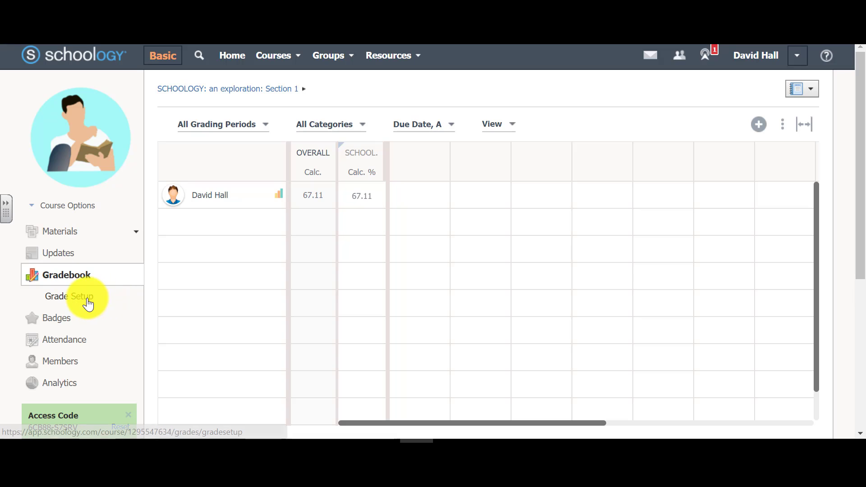
click(263, 128)
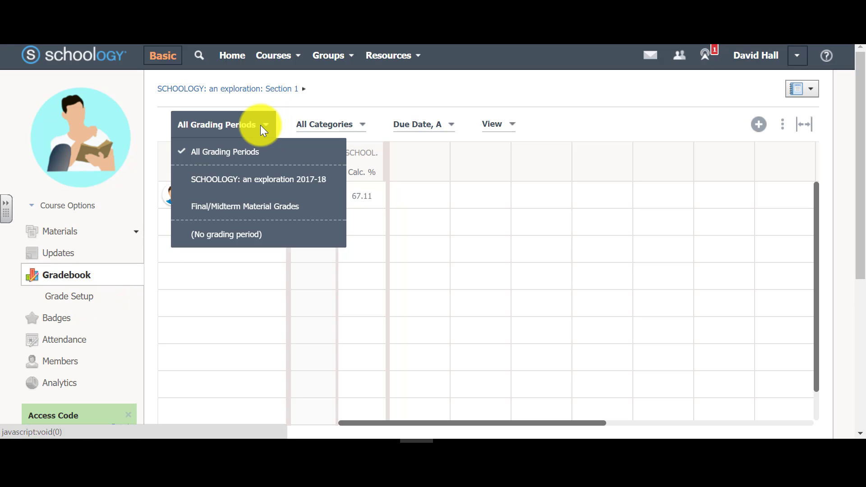
click(250, 181)
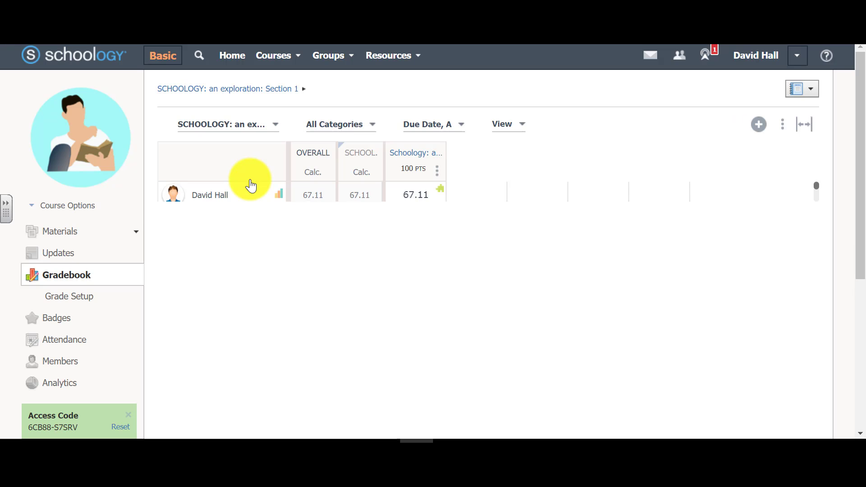
- Look through the gradebook's category filter choices and its view and cell highlighting options, leaving them as they are
click(349, 127)
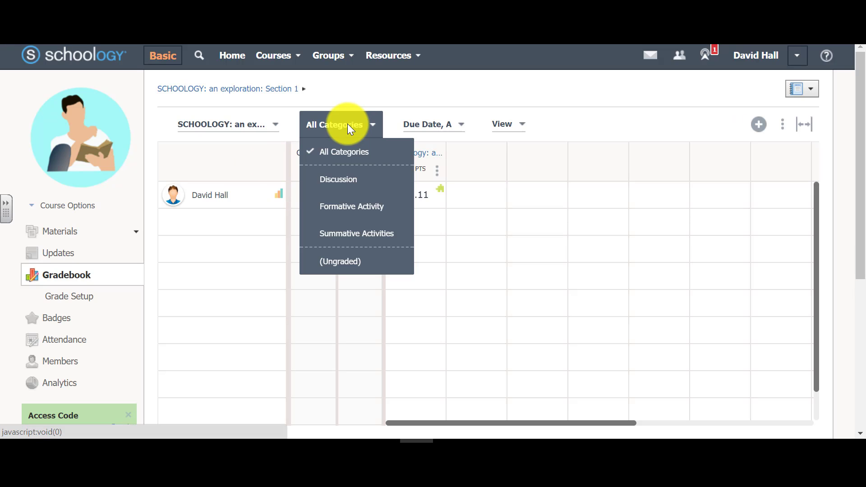
click(348, 127)
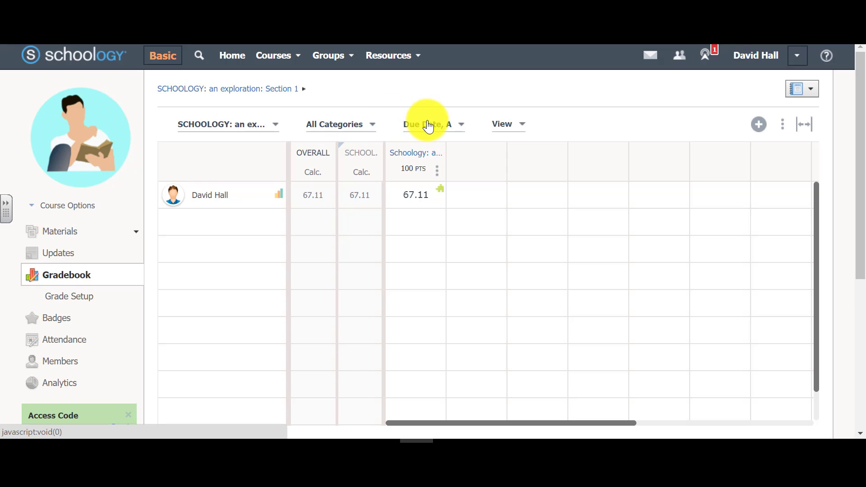
click(505, 125)
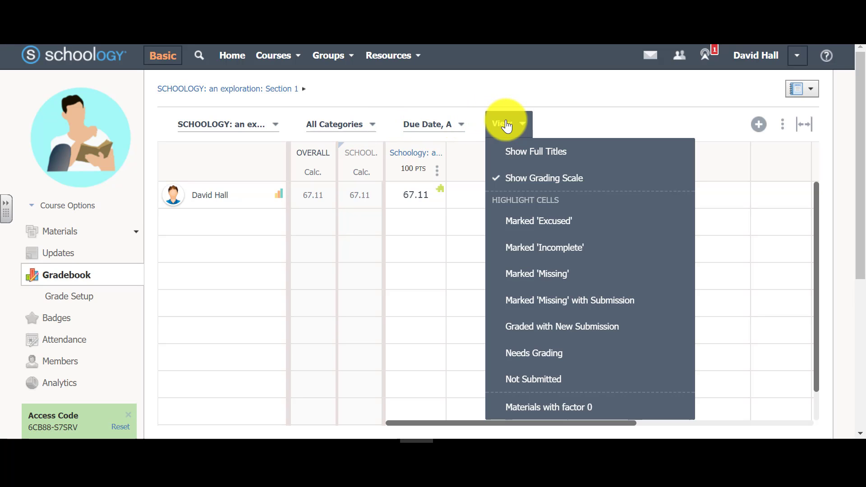
click(579, 110)
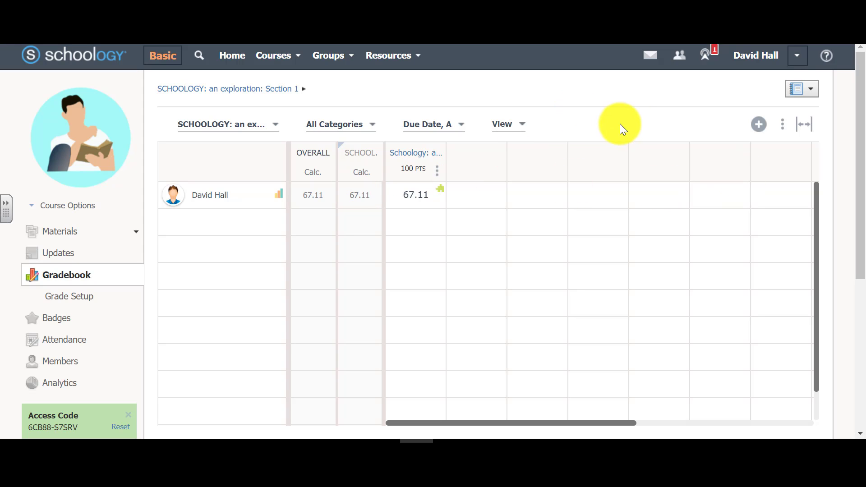
- Look over the gradebook's options for adding items and for bulk edit, reports and export, and try the fullscreen view
click(760, 126)
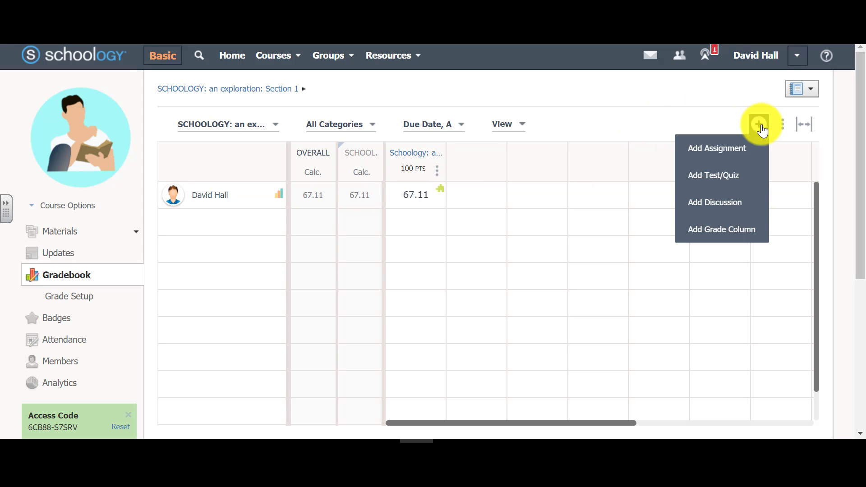
click(787, 132)
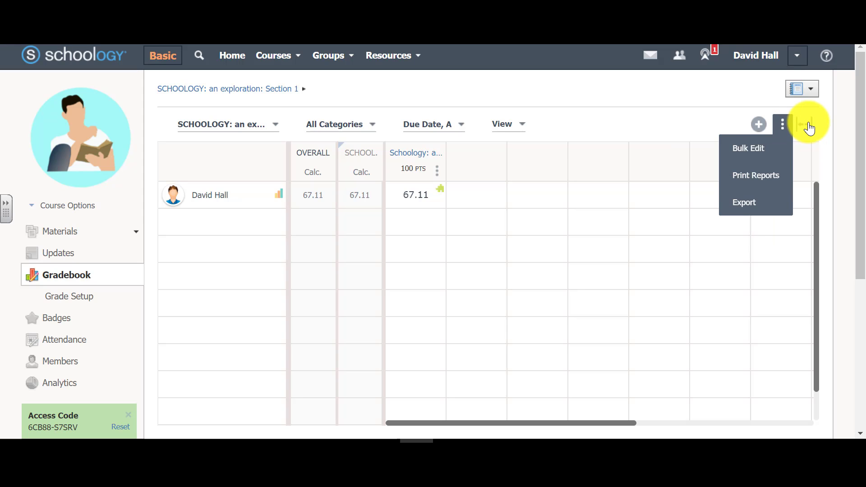
click(806, 125)
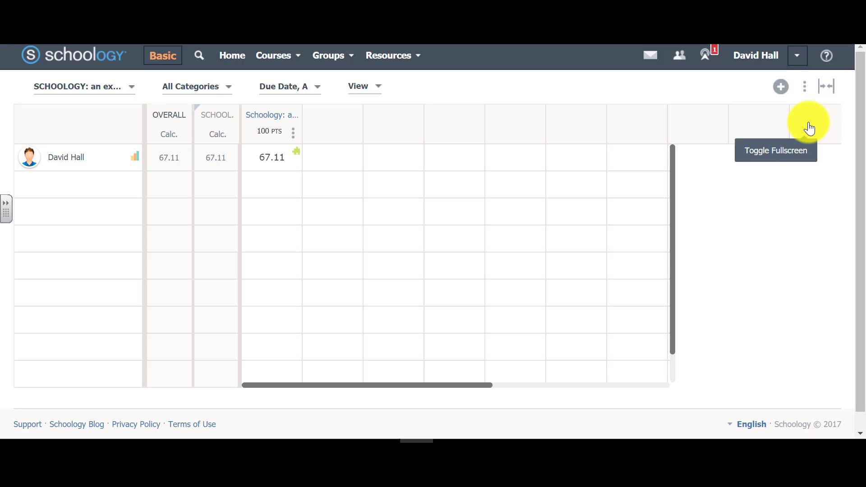
click(828, 93)
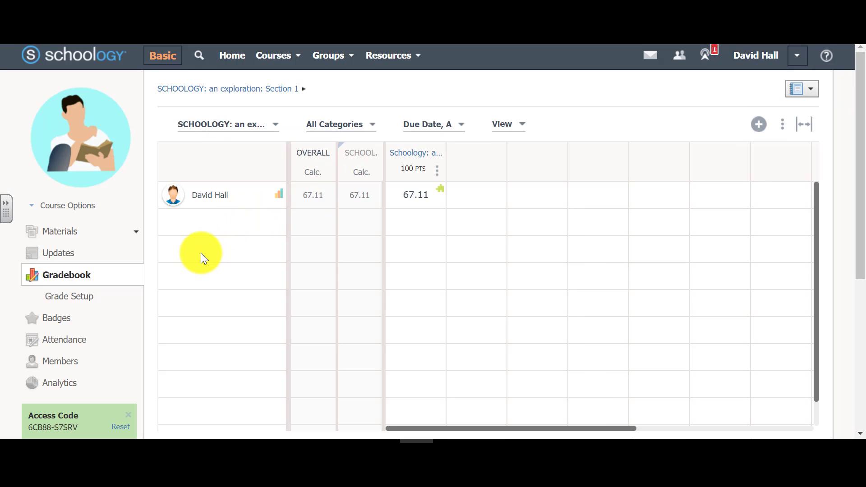
- Open Grade Setup, try Discussion as the default category, and set the default back to Formative Activity
click(87, 299)
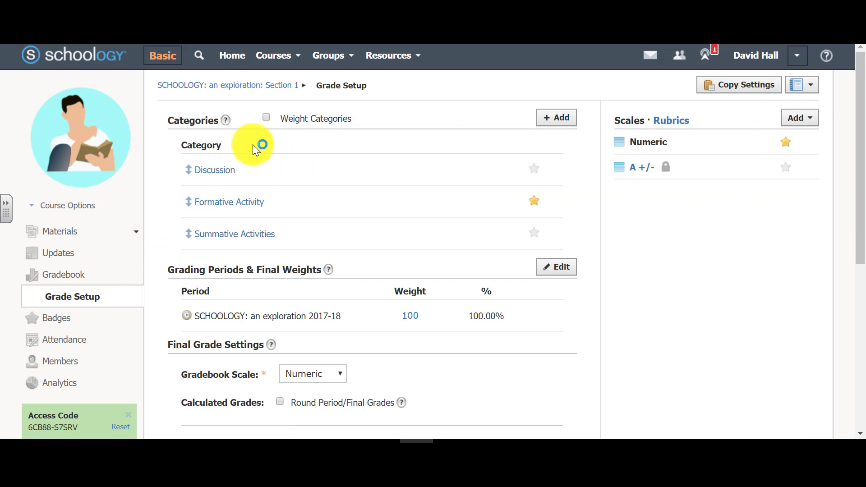
mouse_move(229, 122)
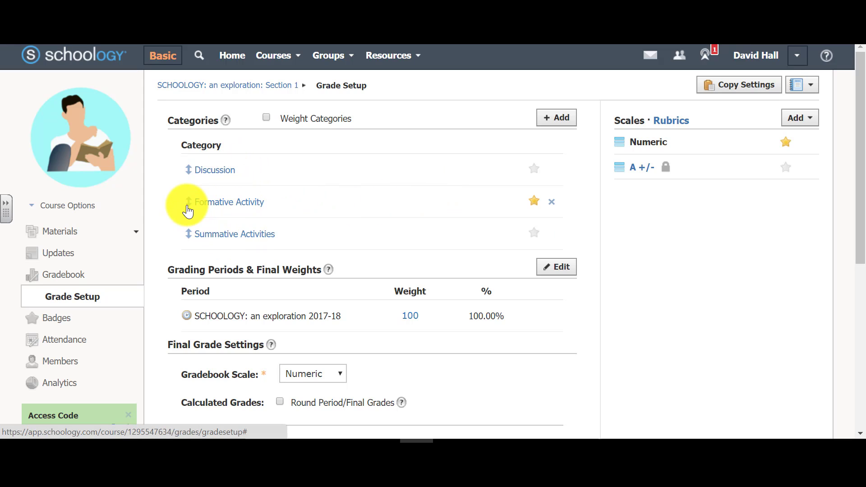
mouse_move(189, 201)
mouse_down()
mouse_move(184, 170)
mouse_move(192, 210)
mouse_up()
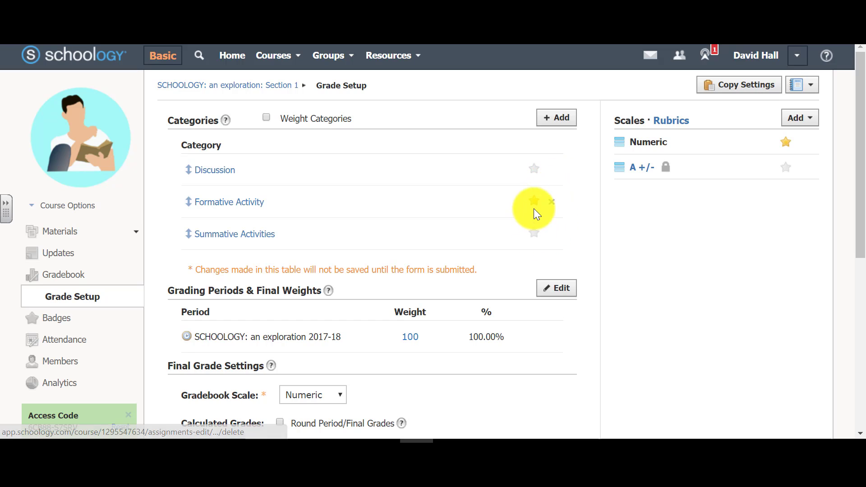
click(535, 170)
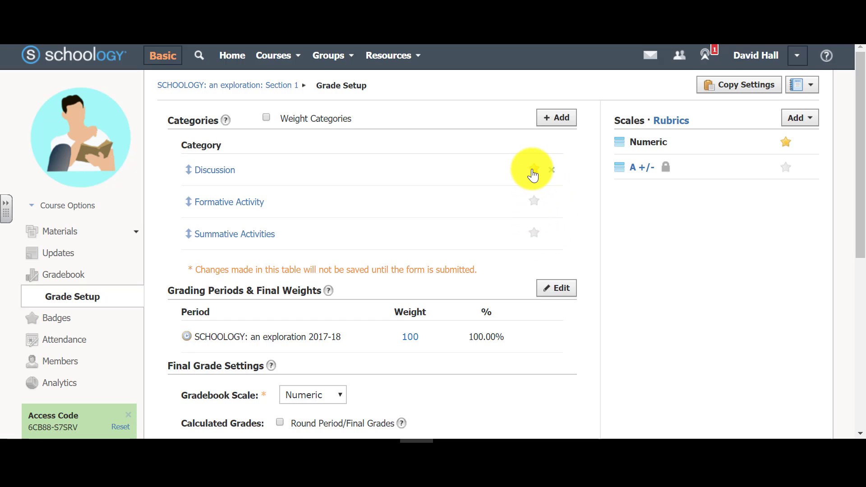
click(535, 202)
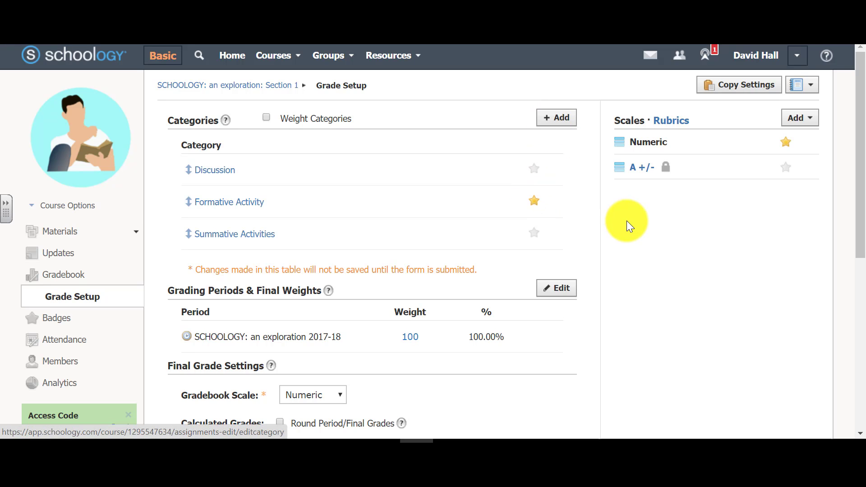
- View the course's grading period editor, continuing without saving the pending form changes, and cancel out of it
scroll(627, 220, down, 3)
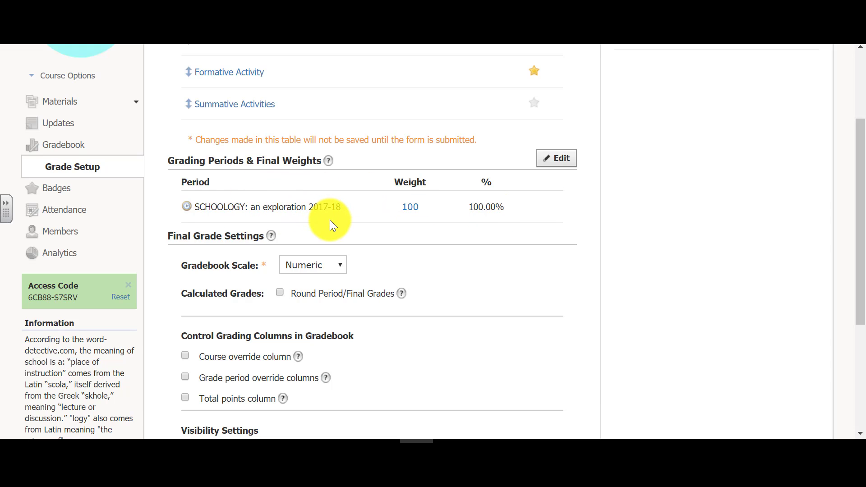
click(551, 163)
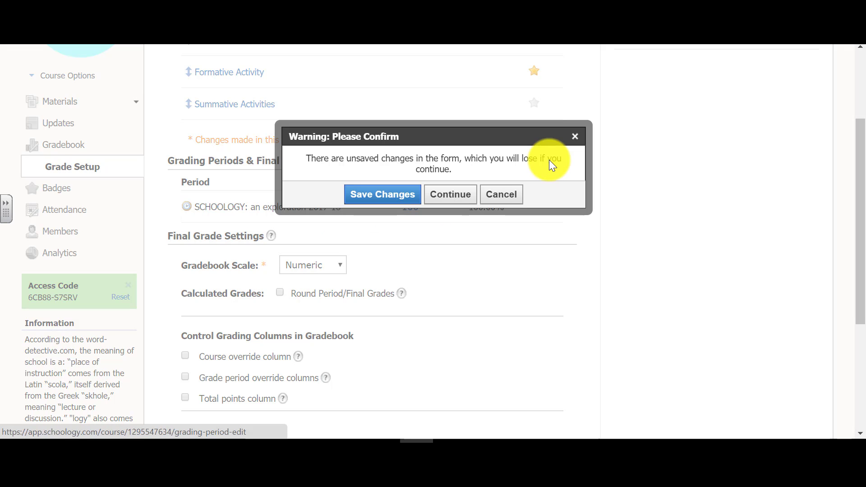
click(460, 200)
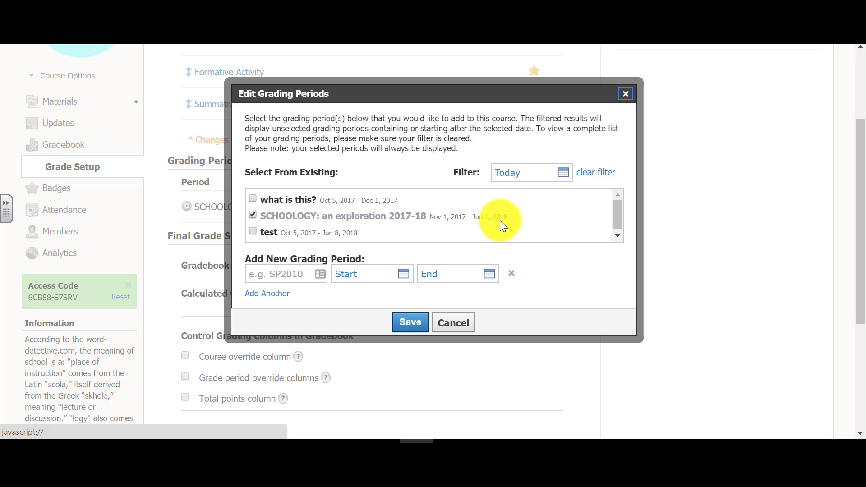
click(454, 323)
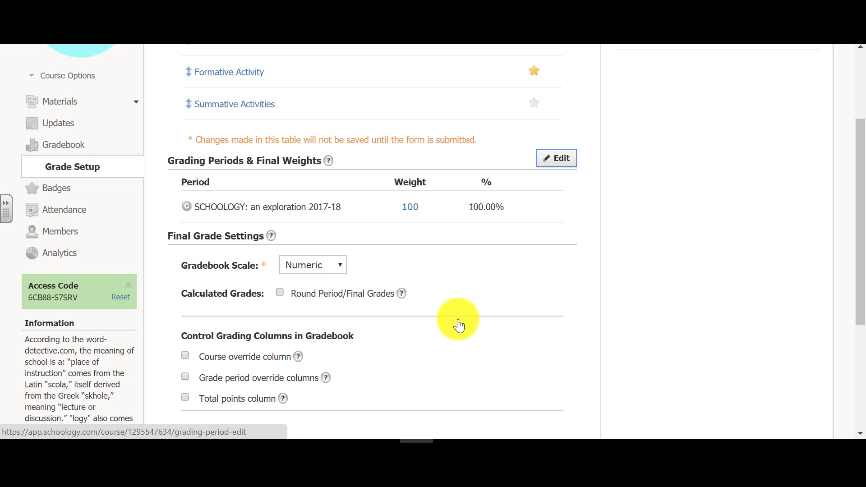
- Set the Gradebook Scale in the Final Grade Settings to A +/-
scroll(507, 299, down, 3)
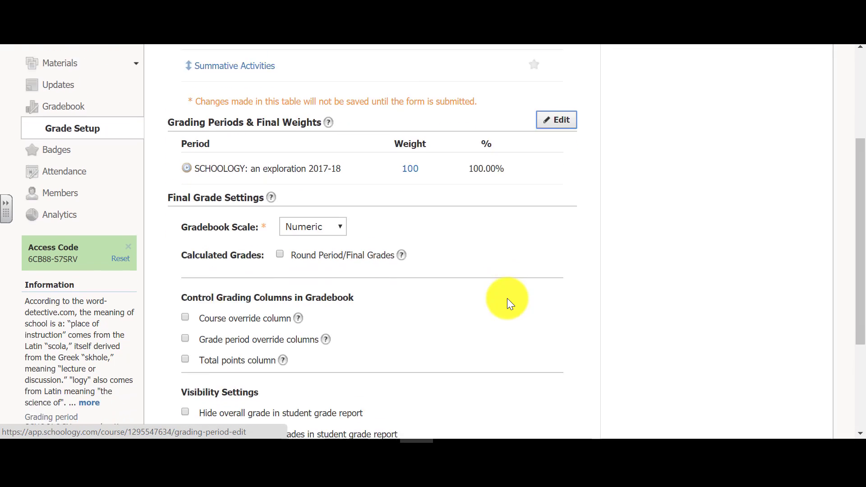
click(293, 148)
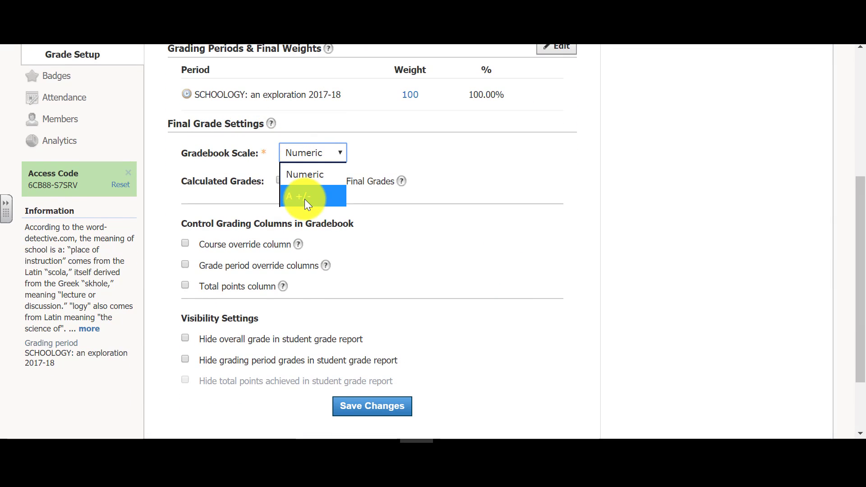
click(307, 196)
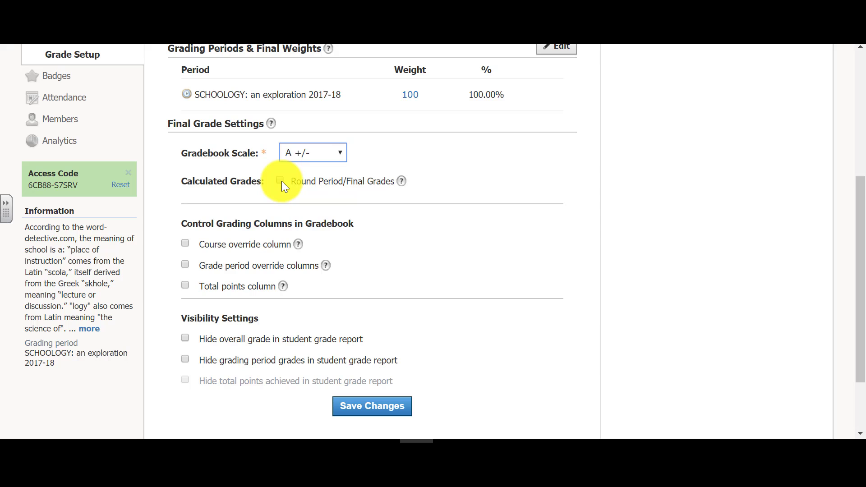
- Read the help notes on the course override, grade period override and total points columns, and review the visibility settings
scroll(416, 242, down, 3)
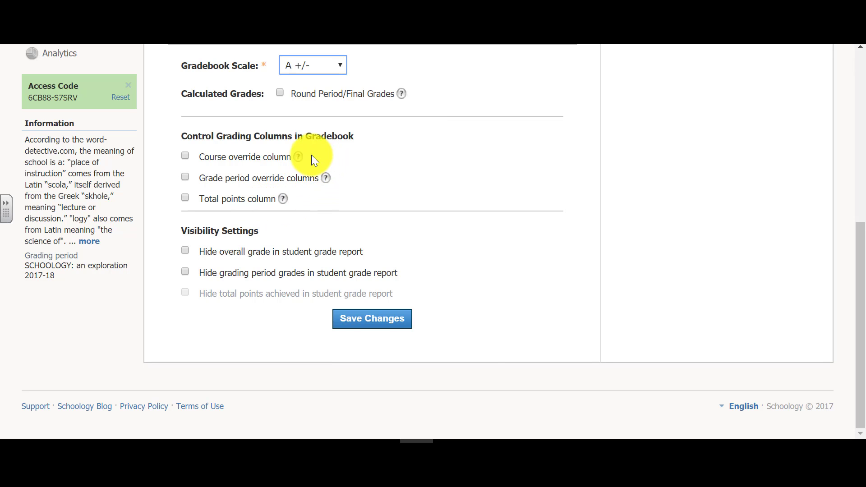
mouse_move(299, 156)
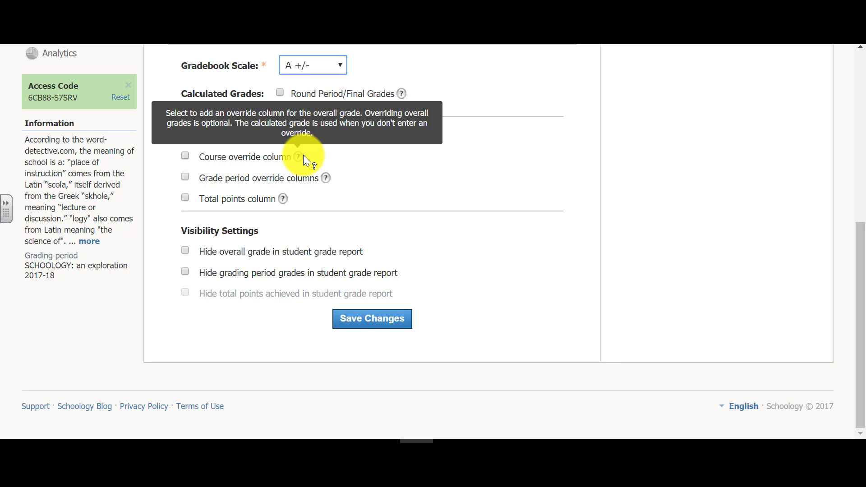
mouse_move(328, 182)
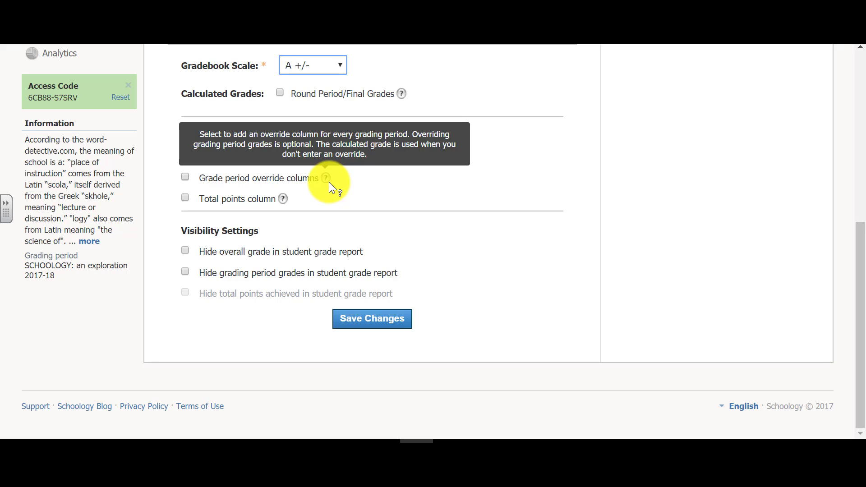
mouse_move(282, 199)
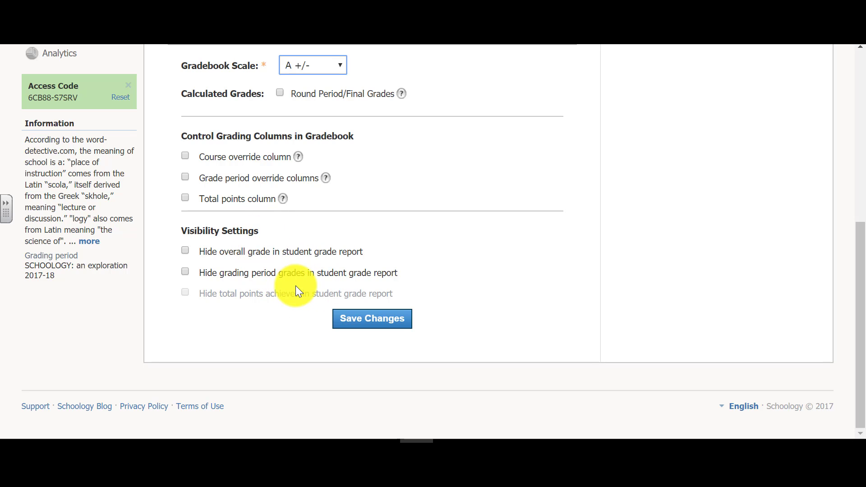
click(404, 319)
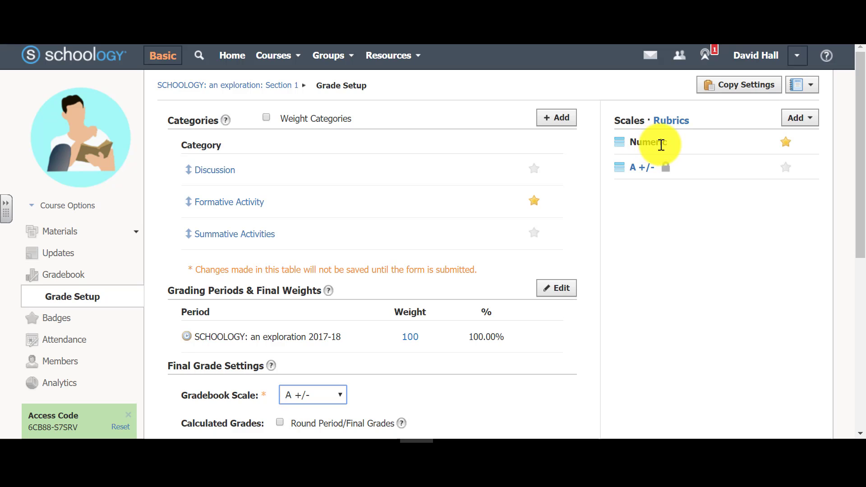
- Examine the letter grades, ranges and conversions of the A +/- grading scale and close its details
click(786, 142)
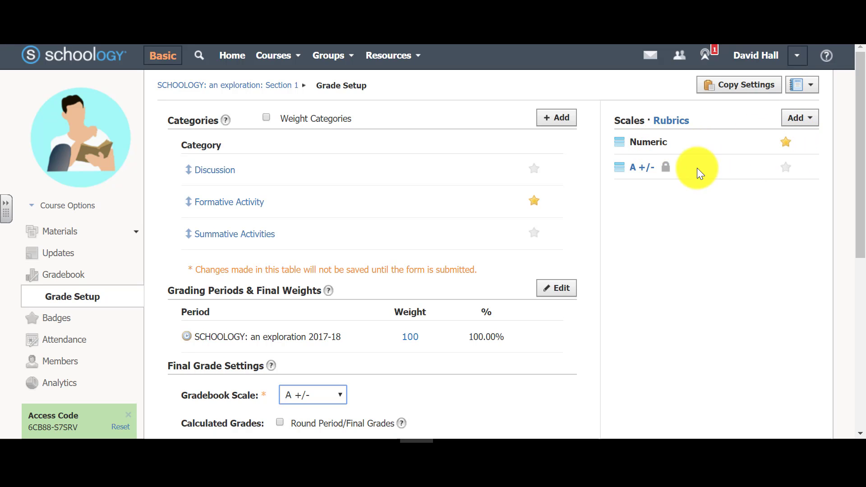
click(640, 171)
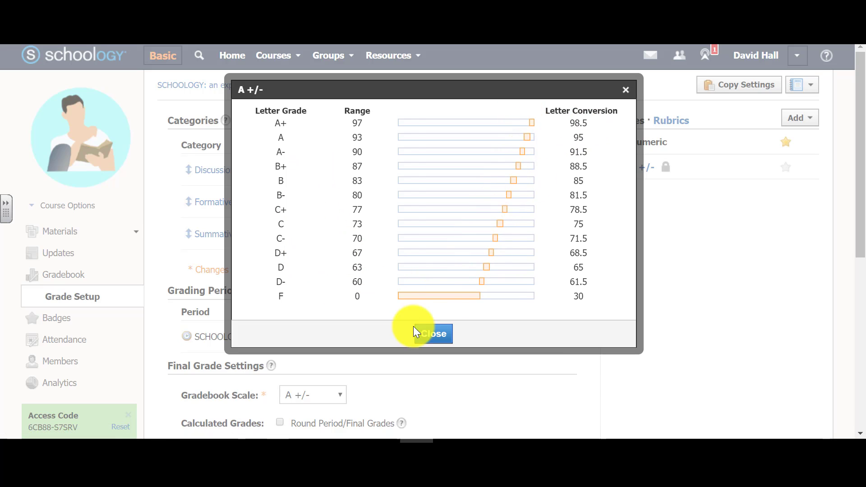
click(625, 88)
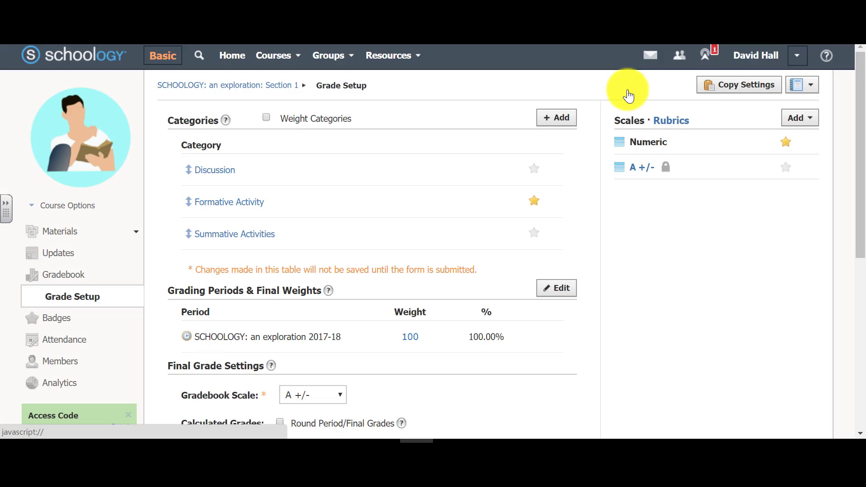
- Start a new percentage-based grading scale without saving the pending form changes, add two blank levels, and cancel it
click(790, 119)
click(780, 142)
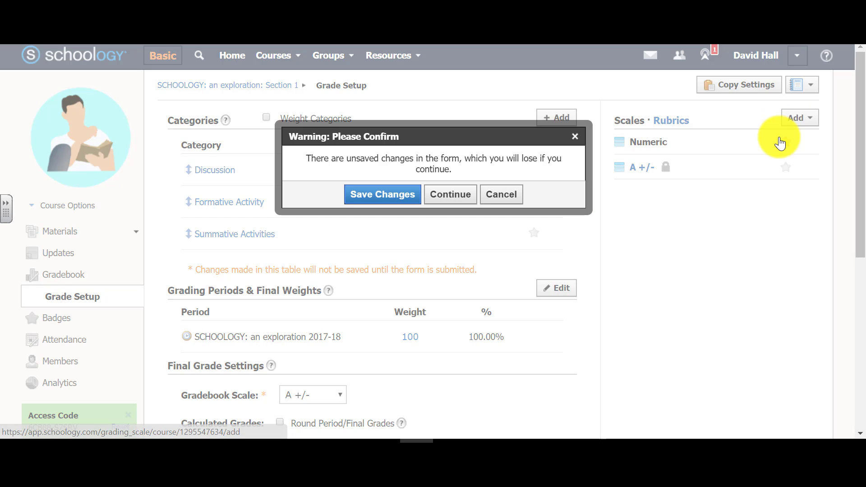
click(450, 195)
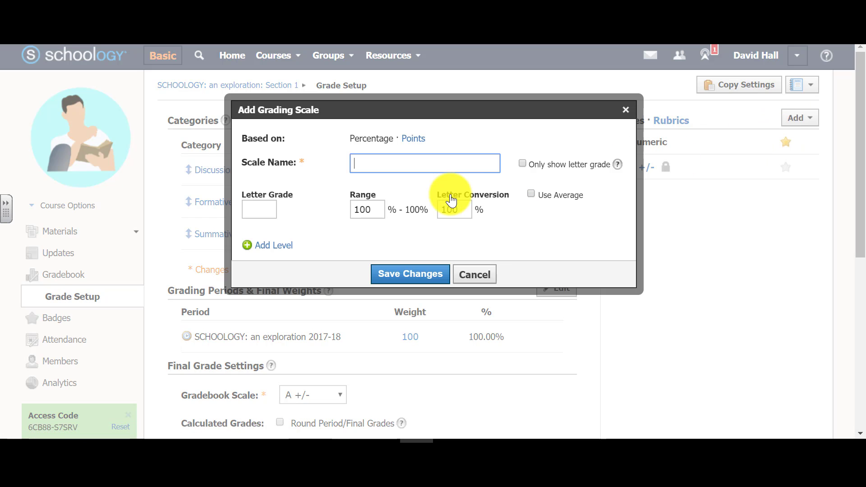
click(279, 246)
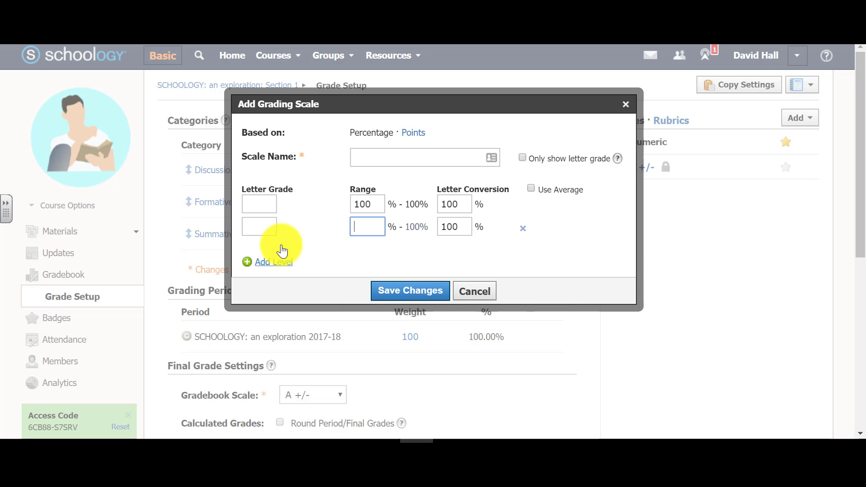
click(280, 249)
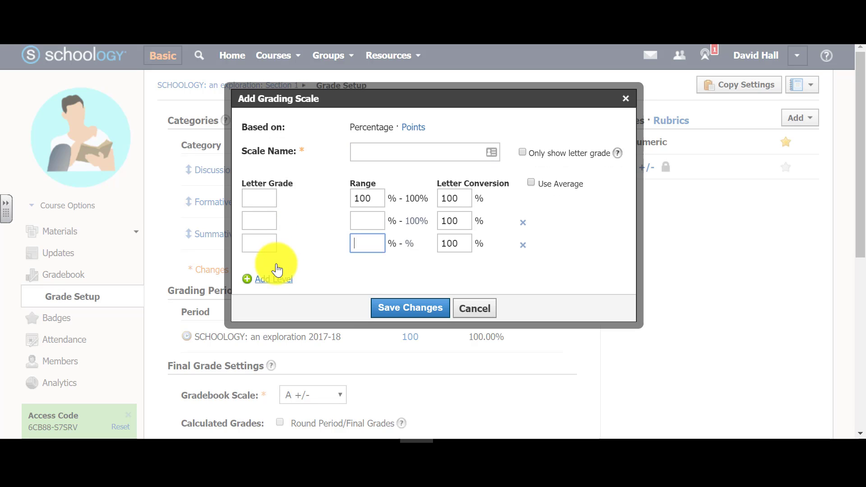
click(491, 310)
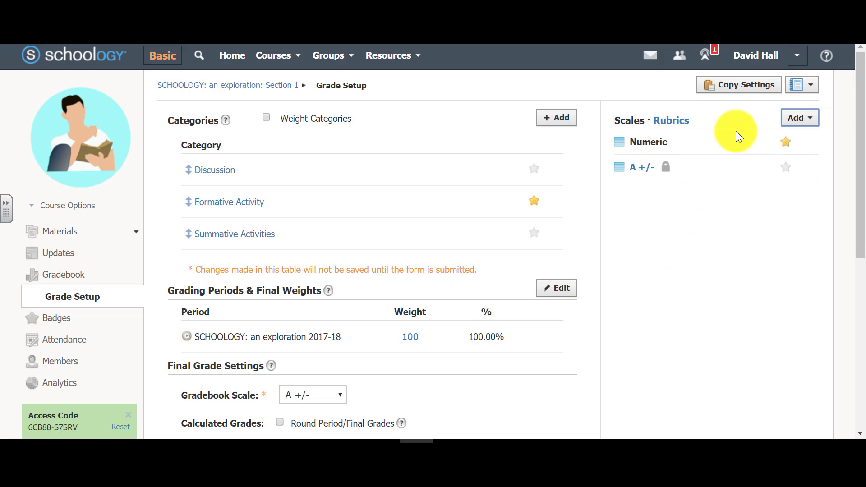
- View the course's rubrics and the options available for the Visualizing Your Course Rubric
click(677, 121)
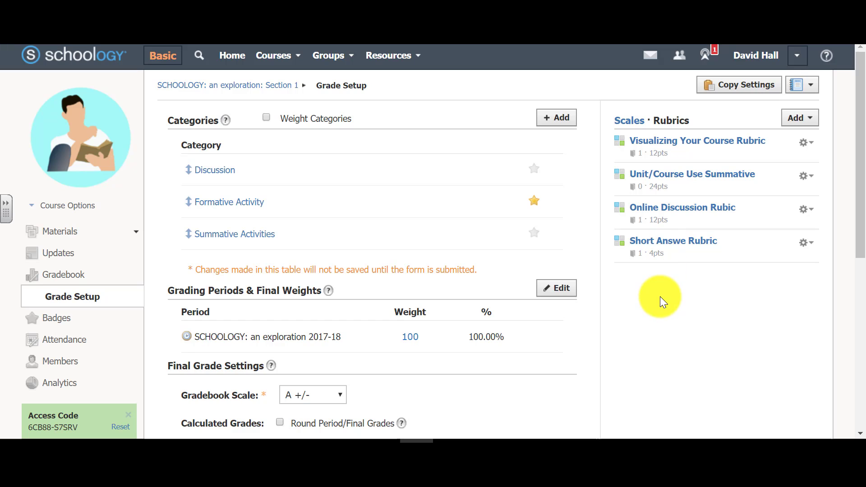
click(807, 143)
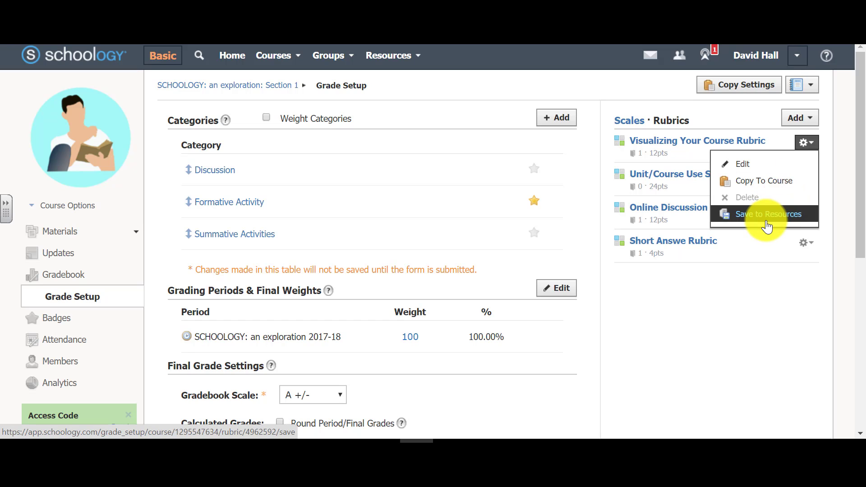
click(696, 307)
- Start a new course rubric and add two more blank criteria rows
click(810, 122)
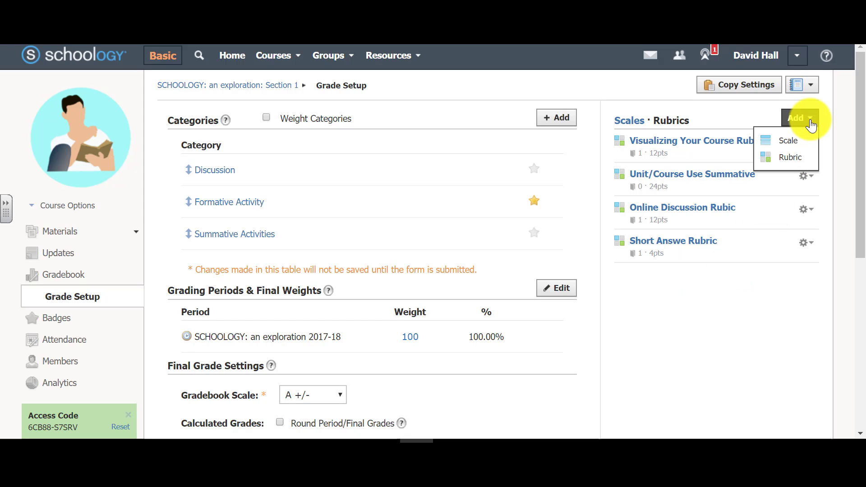
click(790, 157)
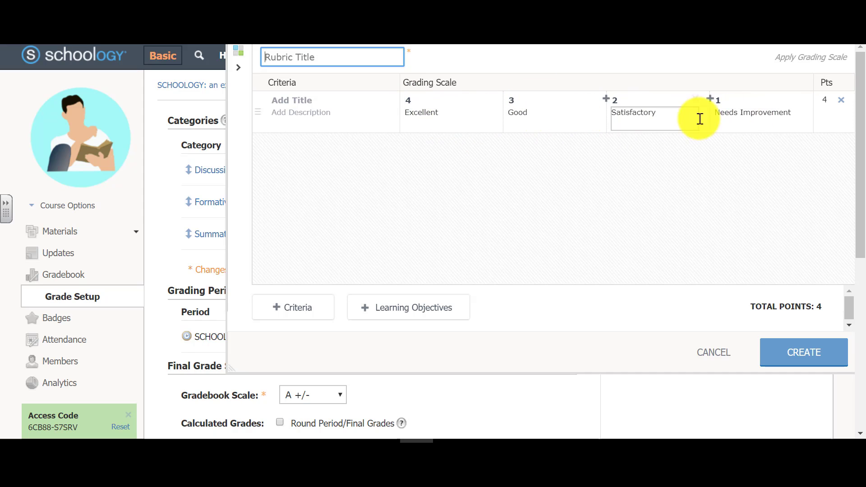
click(307, 307)
click(306, 307)
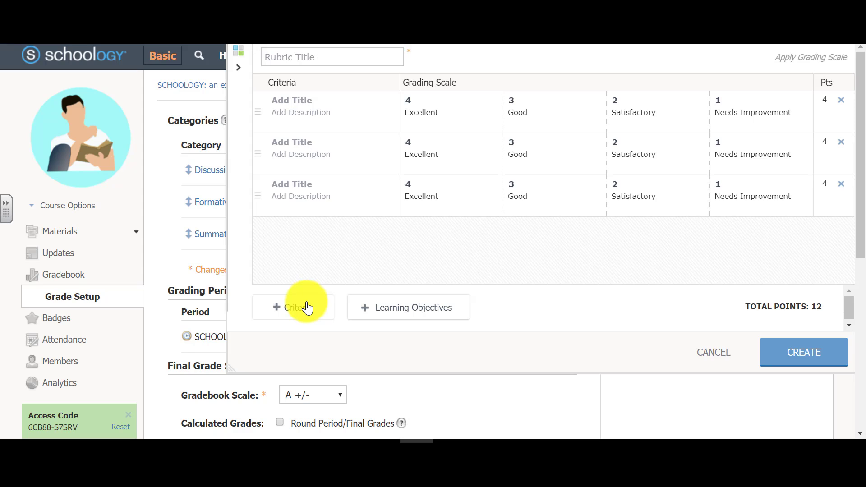
- Add the Common Core Mathematics (2010) Grade 6 objectives CCSS.Math.Content.6.G.A.1, 6.G.A.2 and 6.G.A.3 to the rubric as criteria
click(396, 311)
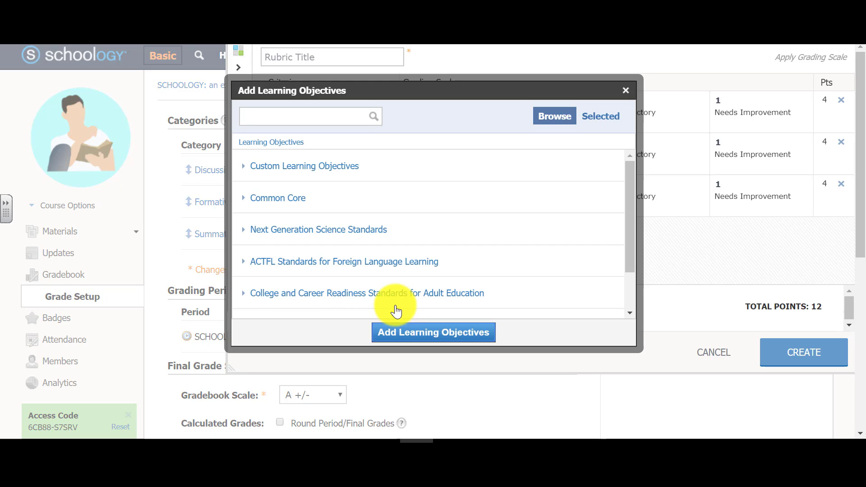
click(291, 200)
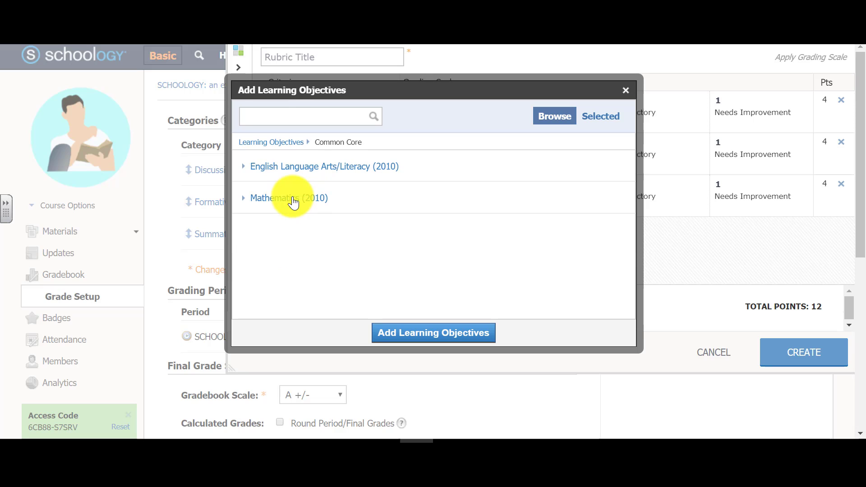
click(293, 200)
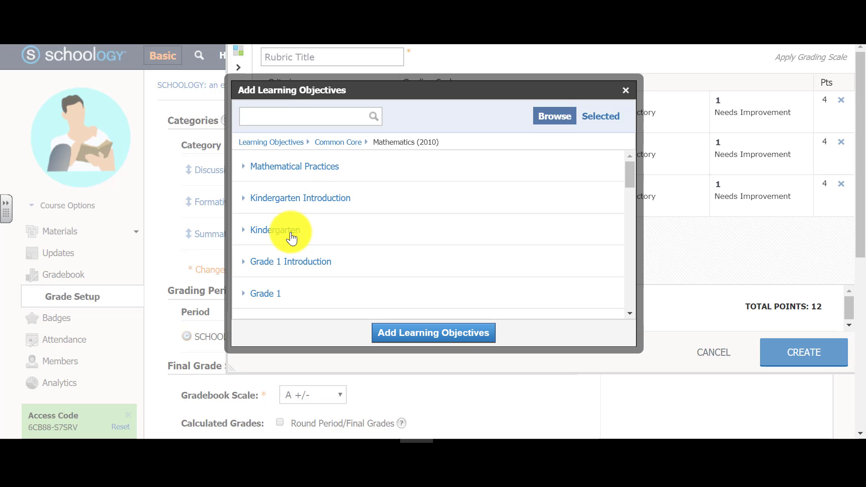
scroll(305, 239, down, 8)
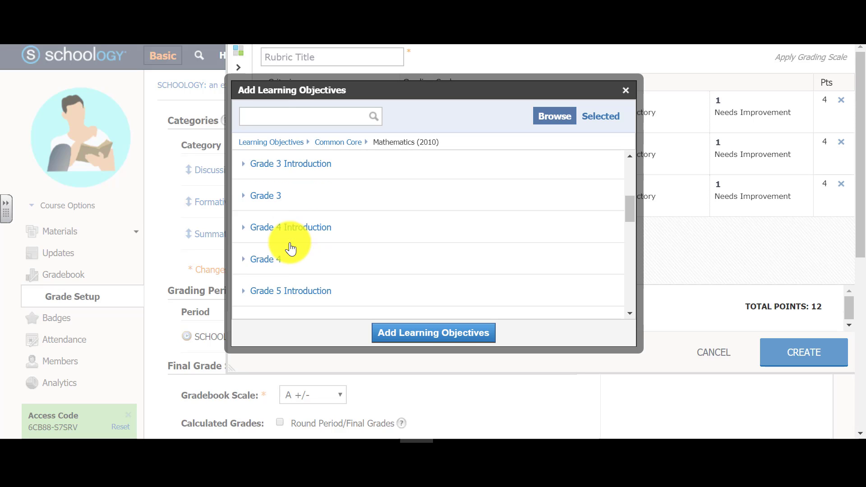
click(277, 257)
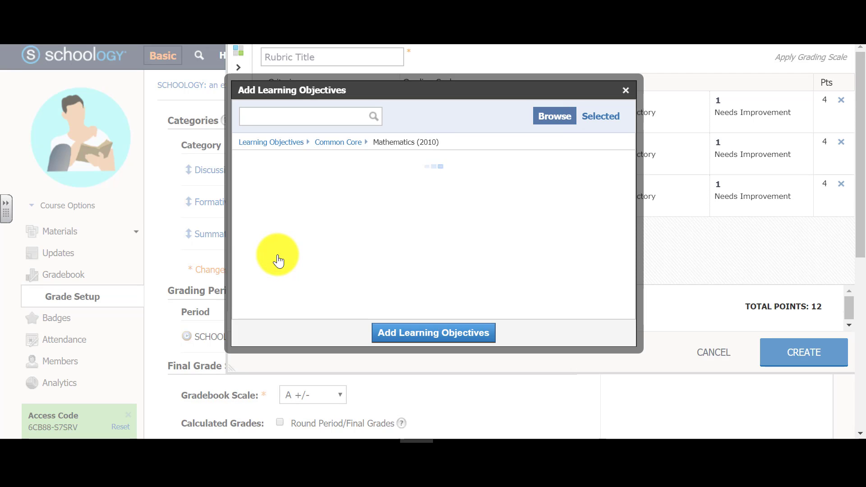
click(310, 260)
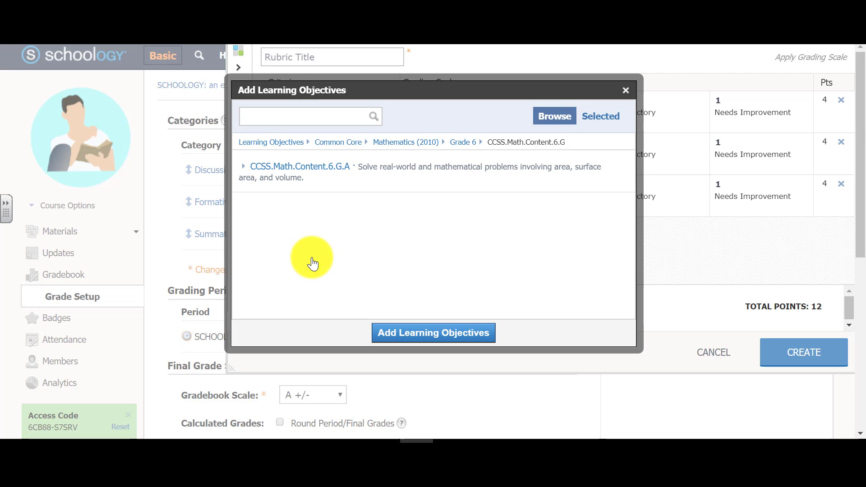
click(315, 168)
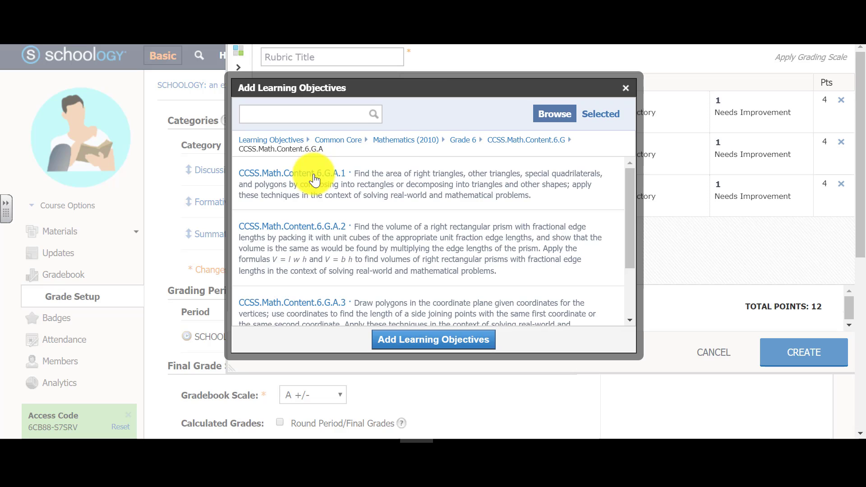
click(314, 180)
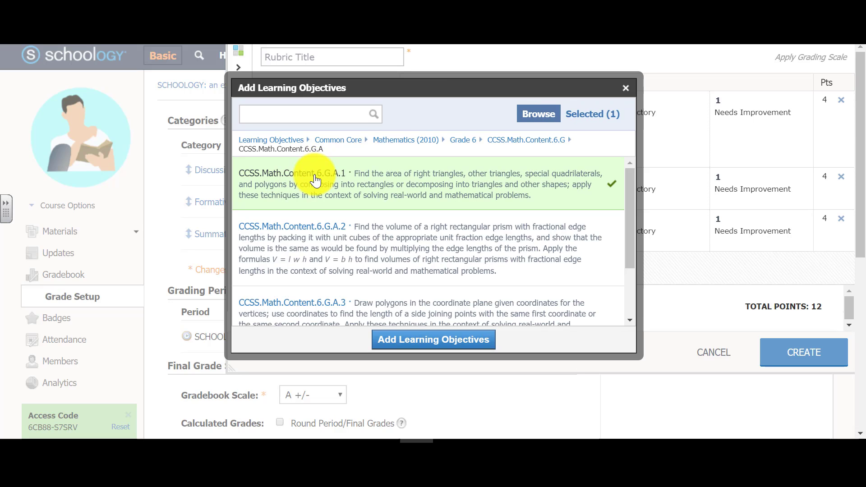
click(369, 260)
click(373, 304)
click(397, 339)
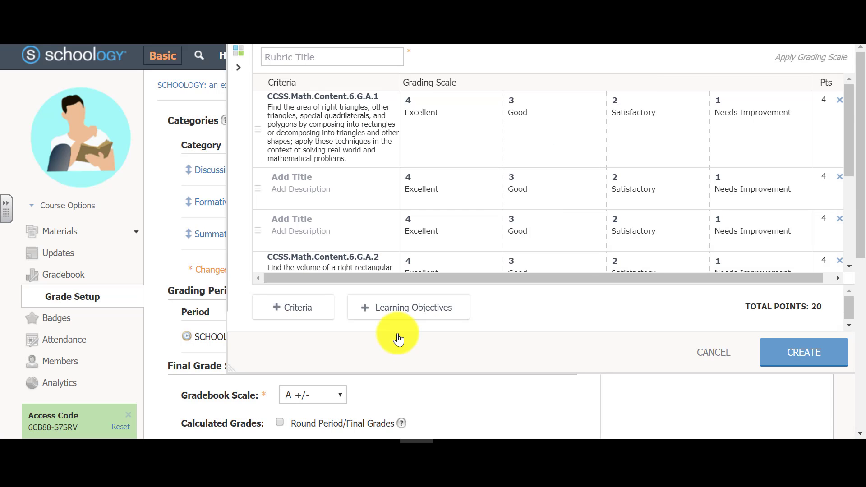
- Delete the two blank criteria rows between objectives 6.G.A.1 and 6.G.A.2 in the rubric
scroll(345, 178, down, 4)
scroll(344, 178, up, 4)
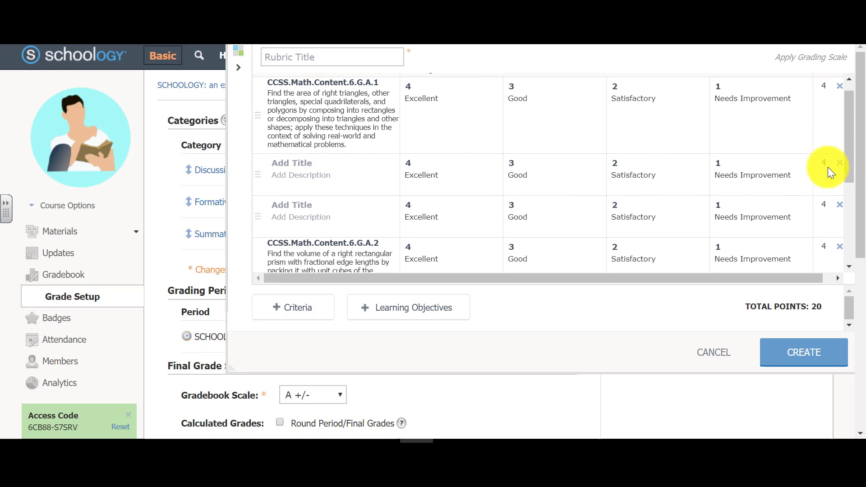
click(839, 163)
click(840, 164)
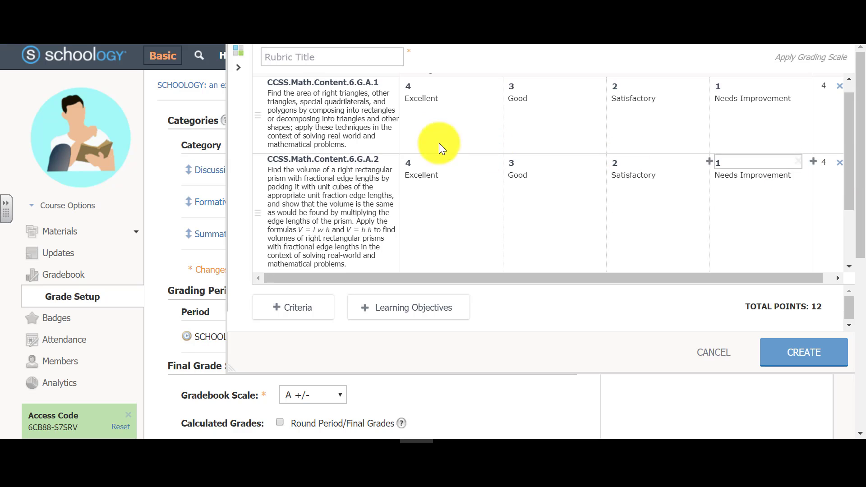
- Review the rubric's learning objectives and grading scale columns, and cancel the rubric without creating it
scroll(321, 199, up, 2)
scroll(322, 199, down, 4)
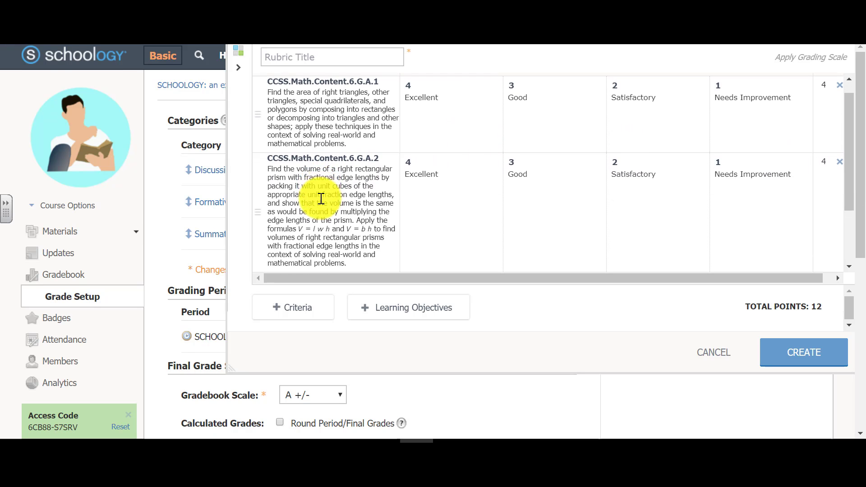
scroll(321, 199, up, 3)
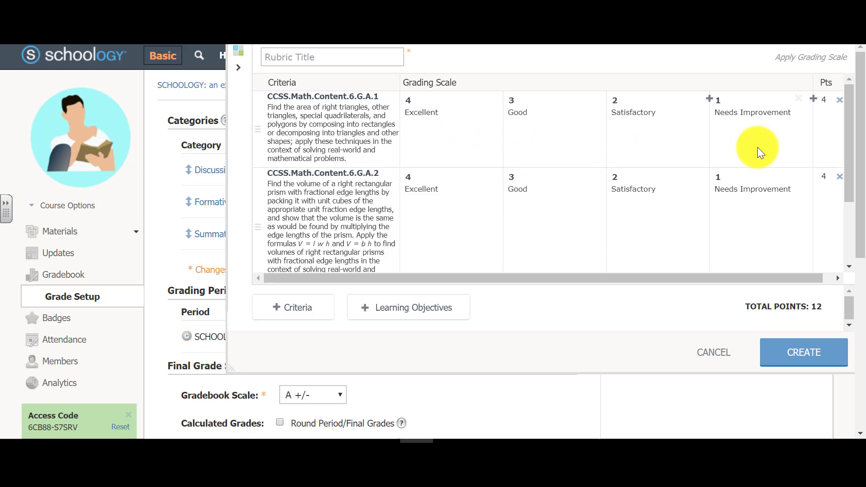
click(723, 355)
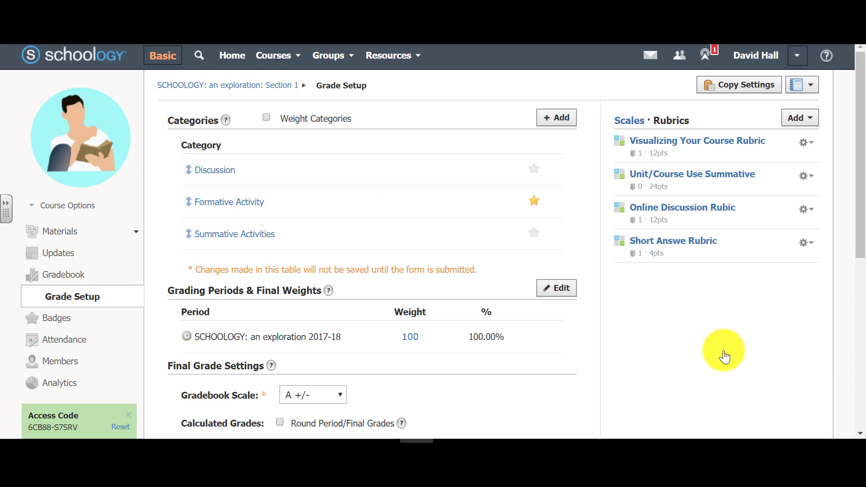